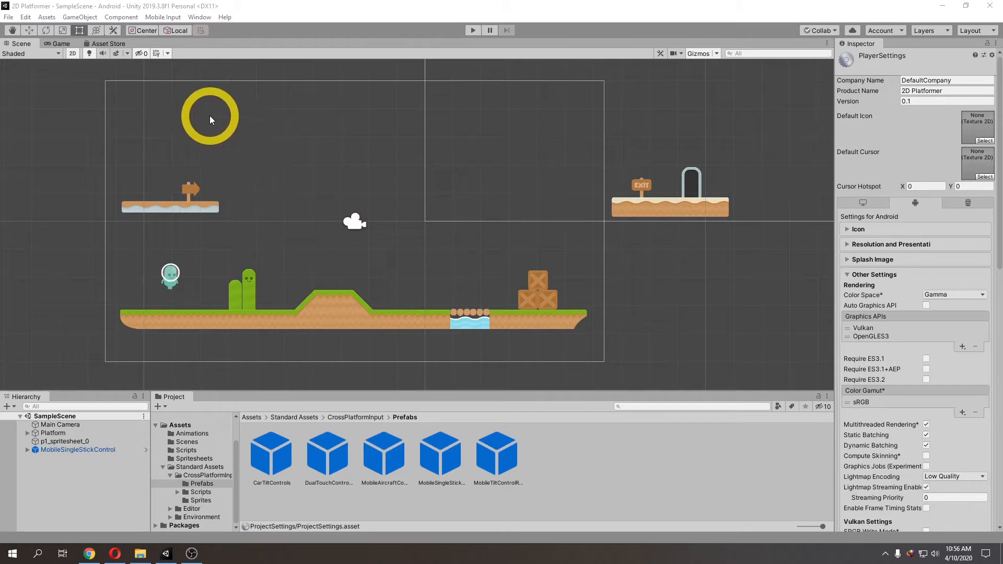
Step: Check the Android JDK, SDK, NDK and Gradle options in the External Tools preferences
click(32, 19)
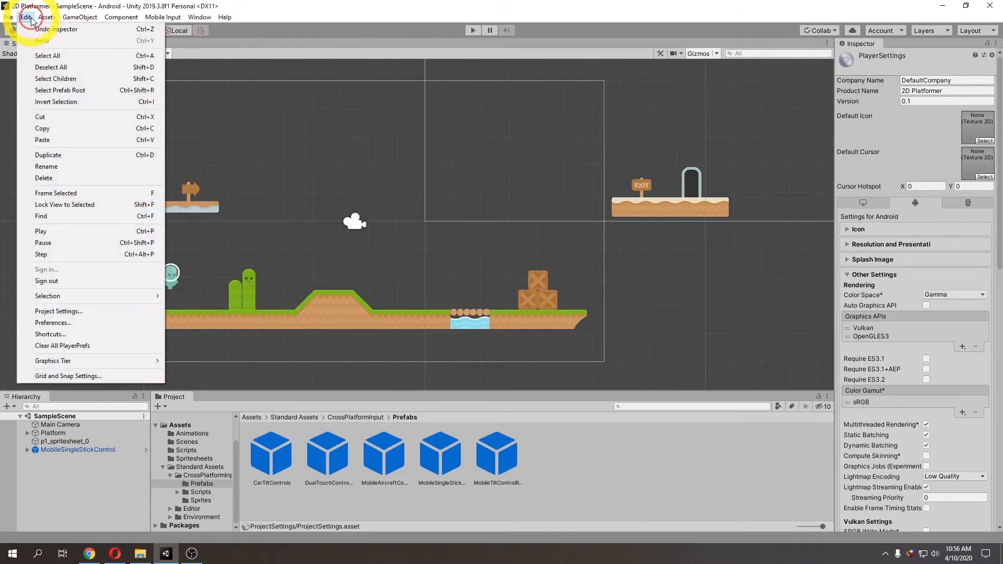
click(95, 323)
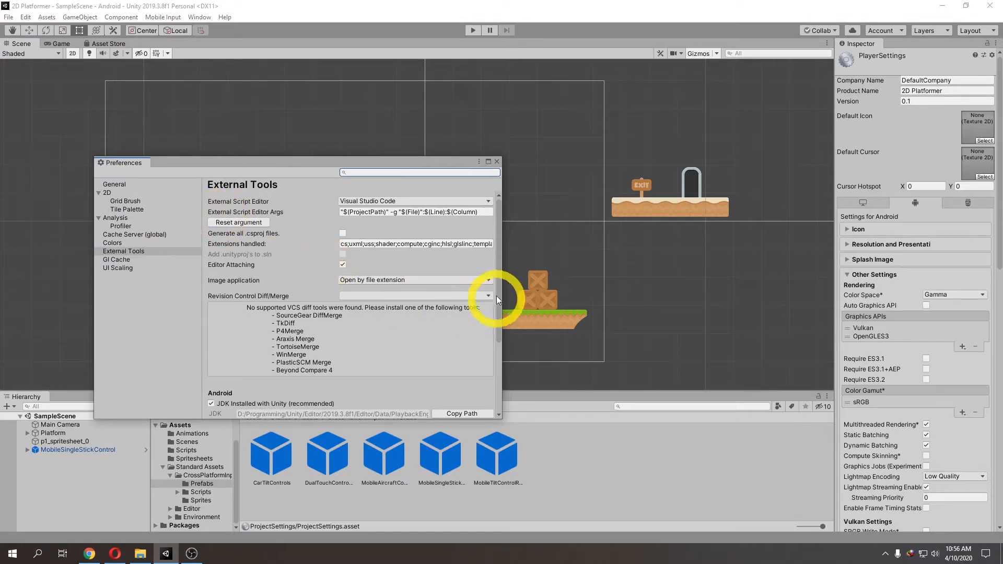
drag(498, 283, 498, 350)
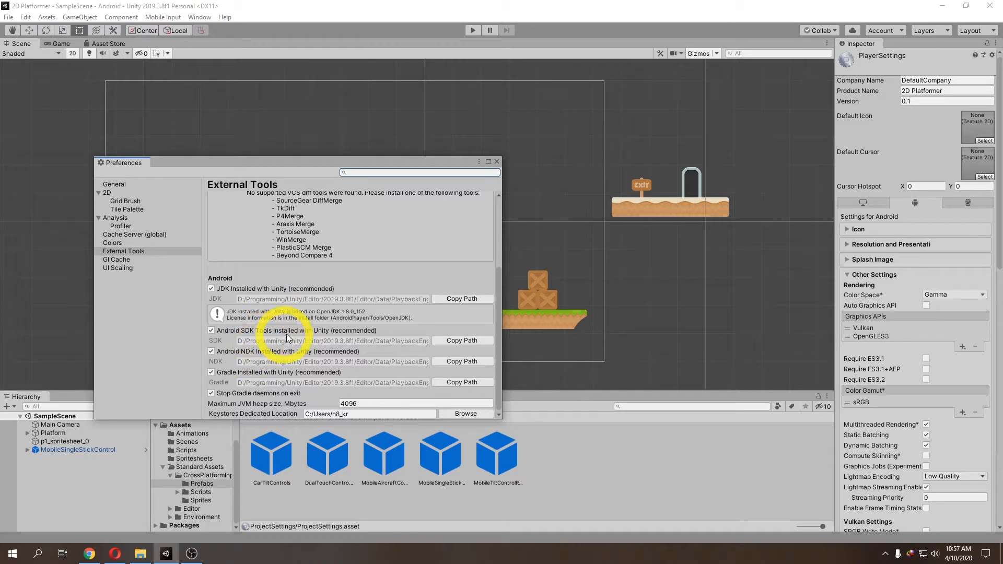
click(496, 161)
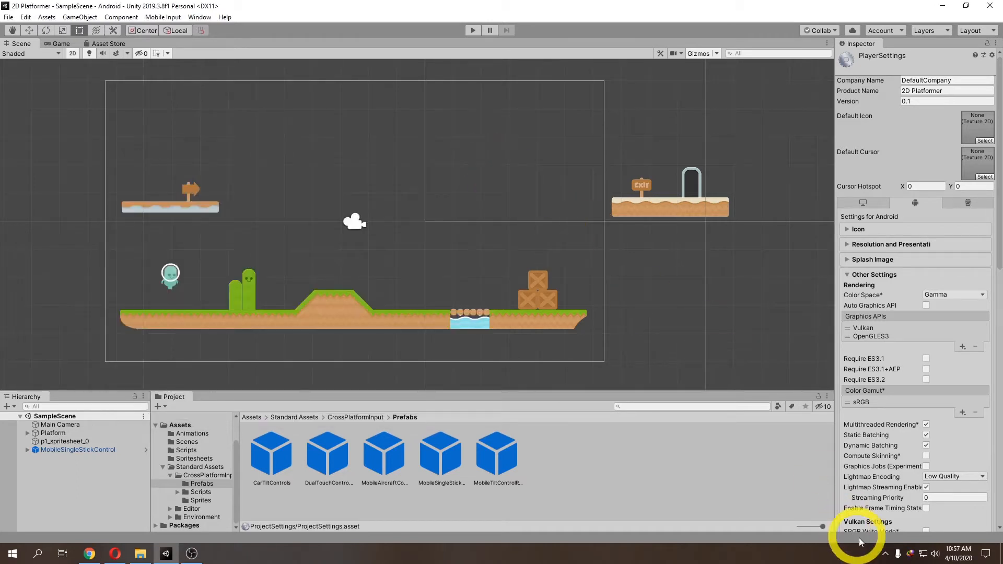
Step: Switch to Unity Hub and examine the Android Build Support modules offered when adding Unity 2019.3.9f1, without installing anything
click(885, 553)
click(877, 492)
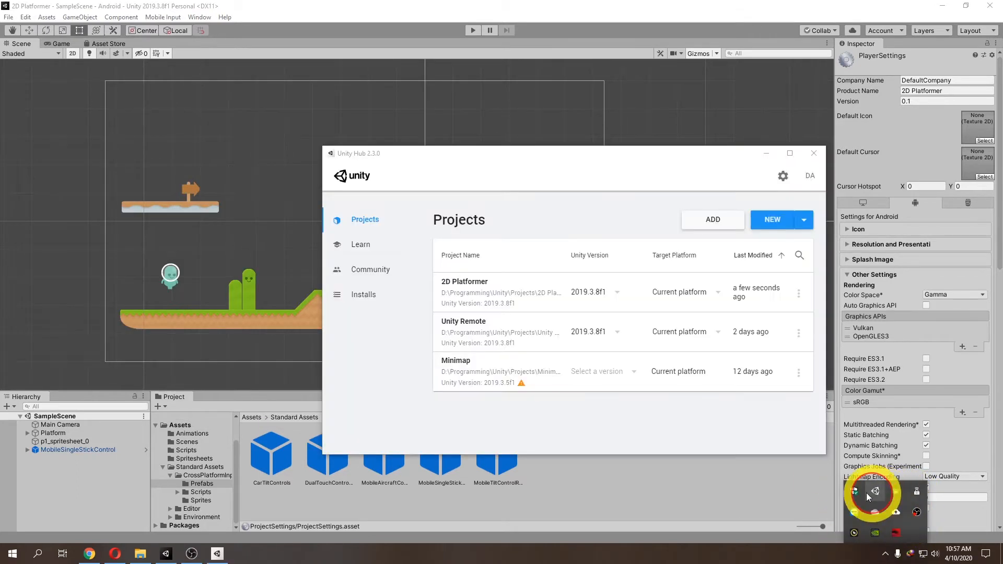
click(364, 295)
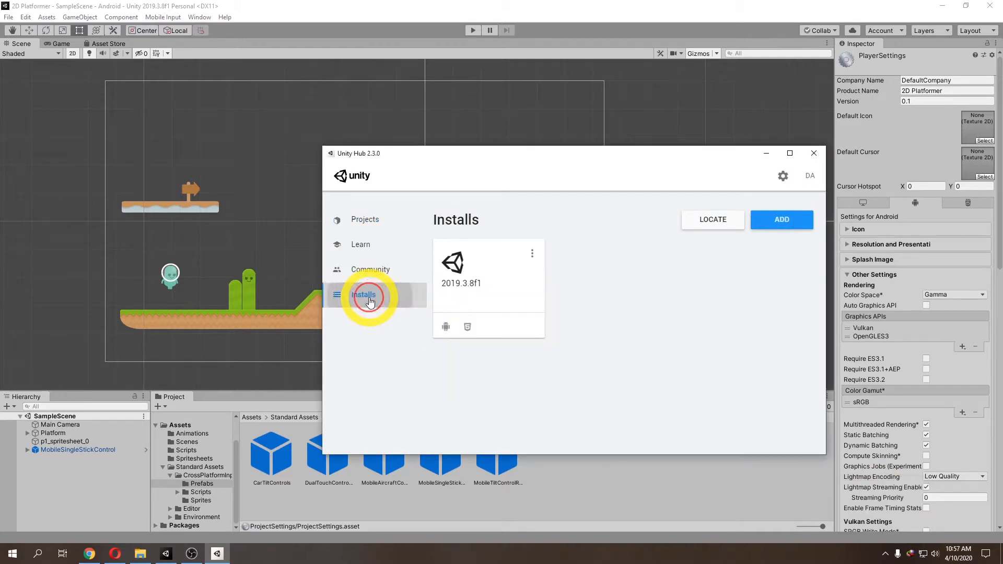
click(782, 228)
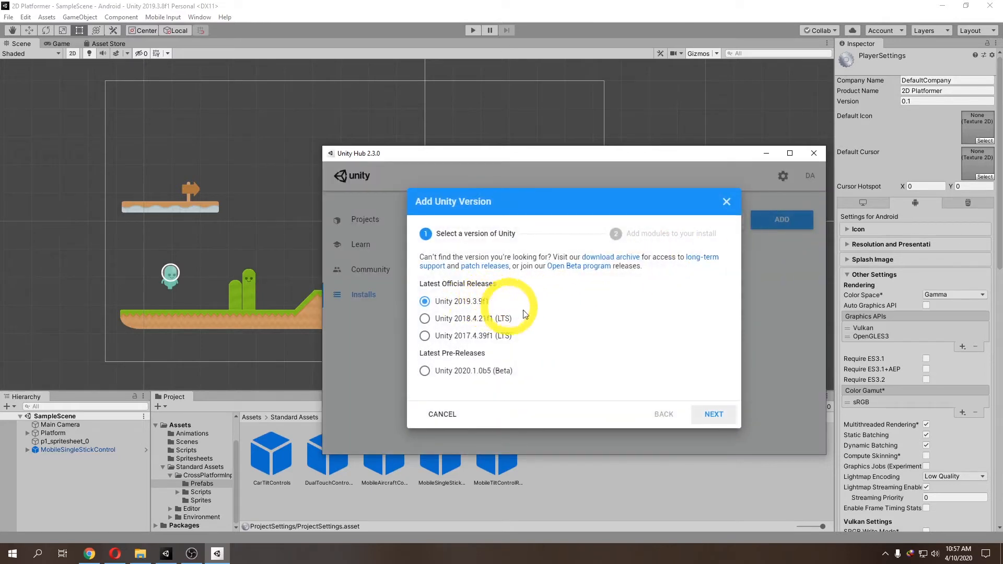
click(714, 414)
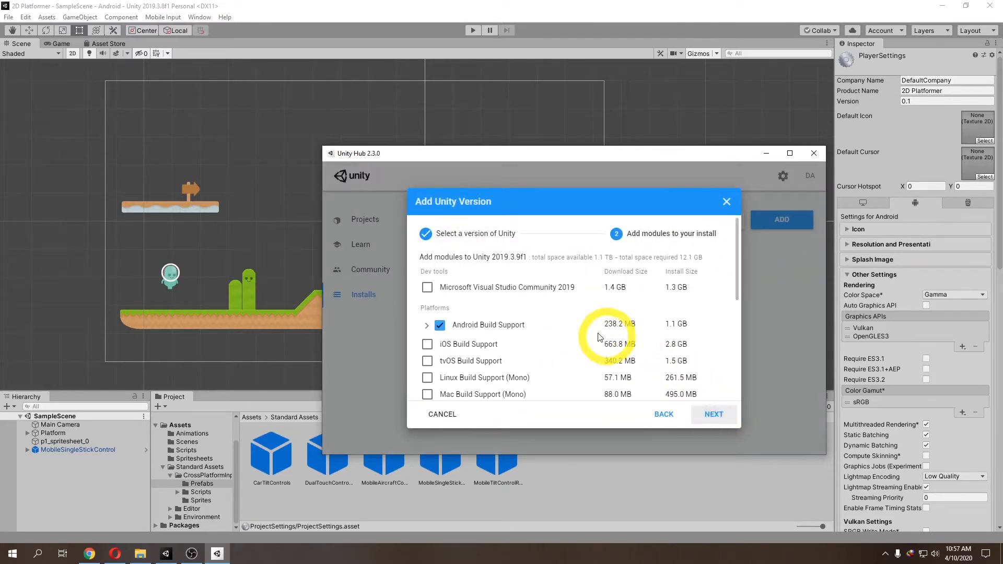
click(440, 326)
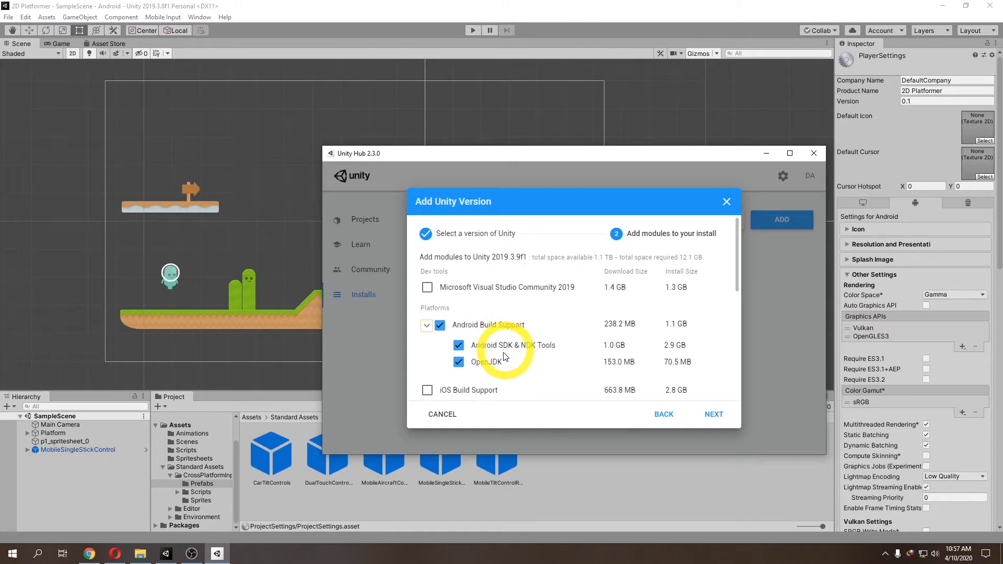
click(664, 414)
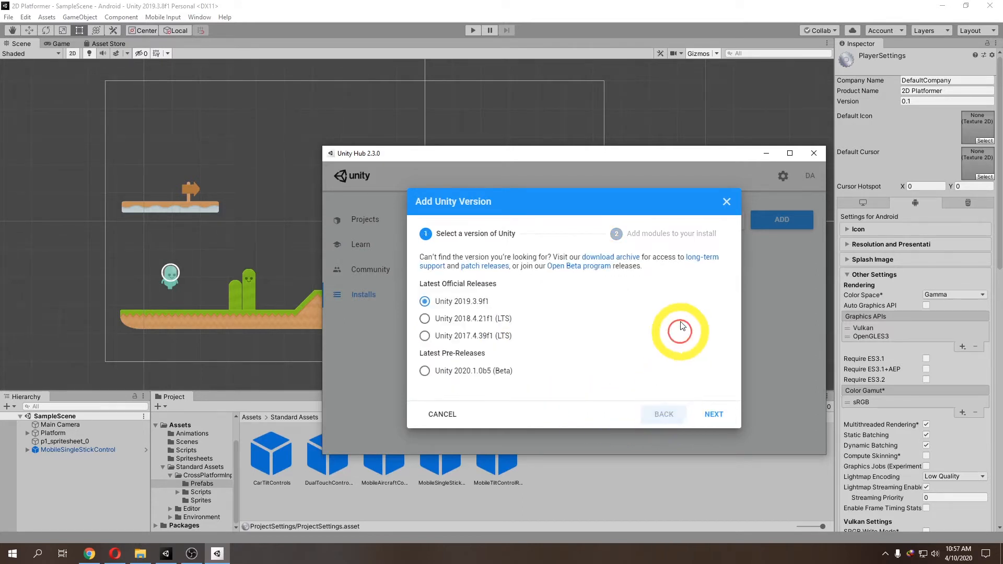
click(726, 202)
click(815, 154)
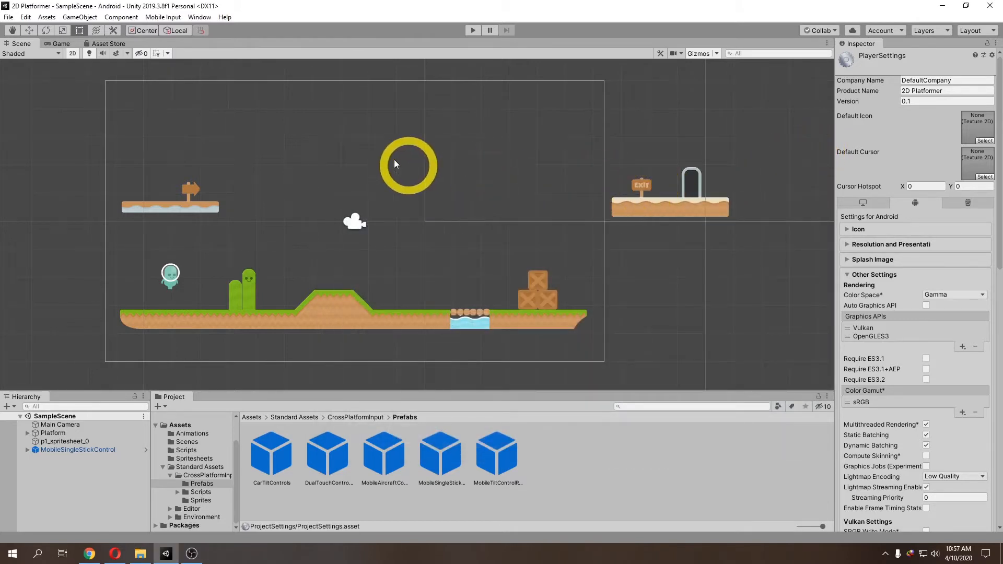
Step: Start an Android build from the build settings and create a folder named Build inside the 2D Platformer project folder
click(8, 17)
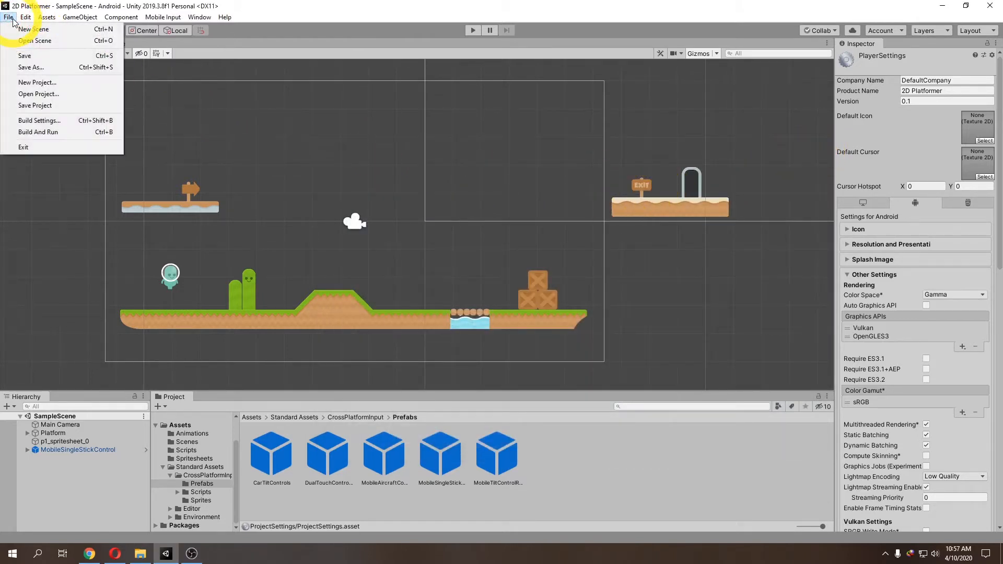
click(51, 119)
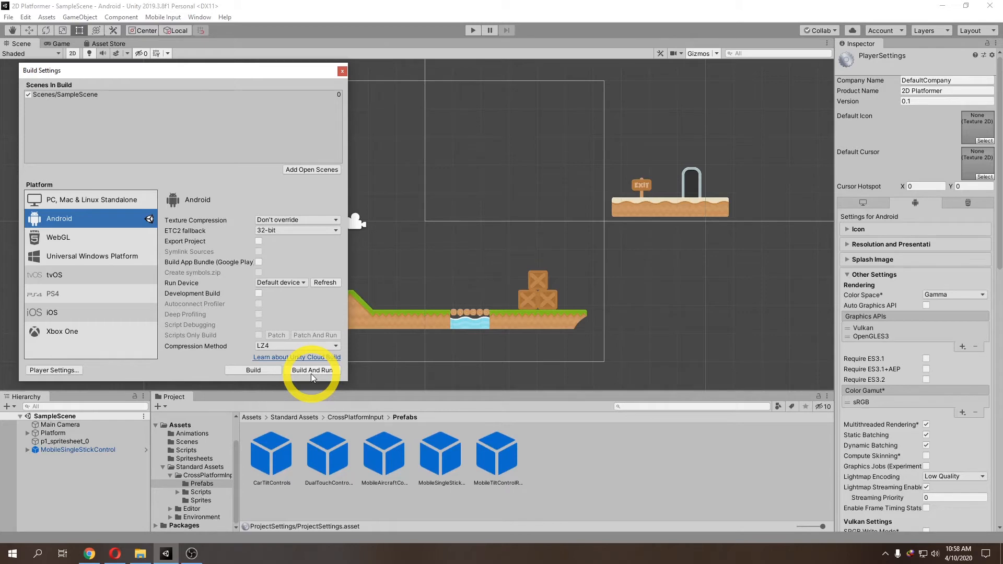
click(253, 371)
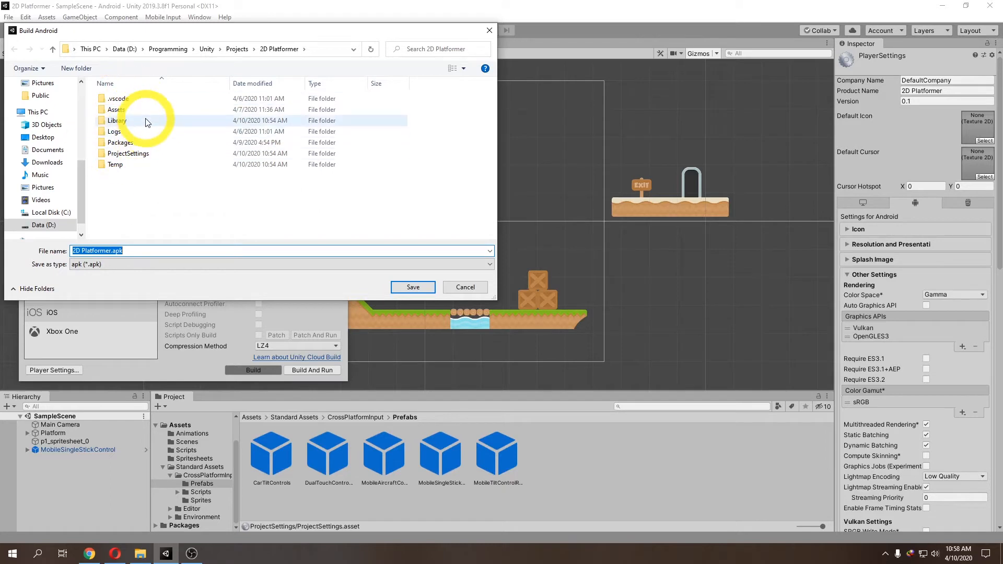
click(77, 68)
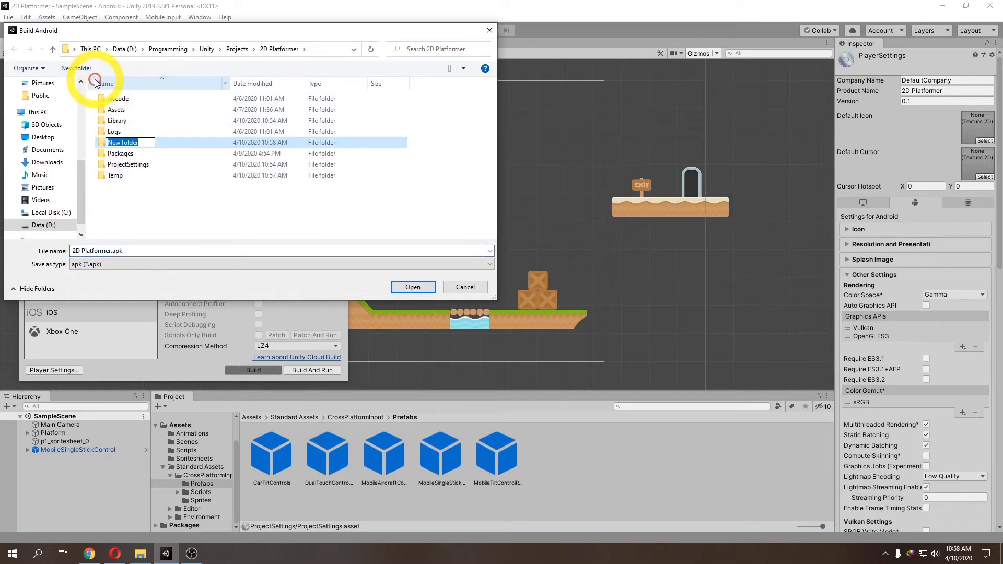
text(Build)
key(BackSpace)
key(BackSpace)
text(ld)
key(Return)
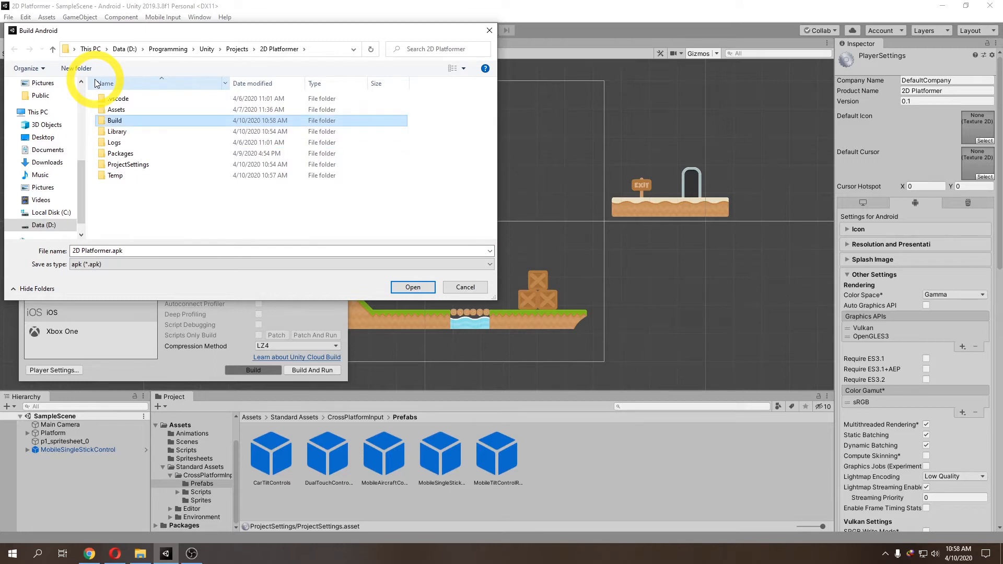
Step: Try to build the Android package as 2D Platformer.apk in the Build folder
double_click(123, 120)
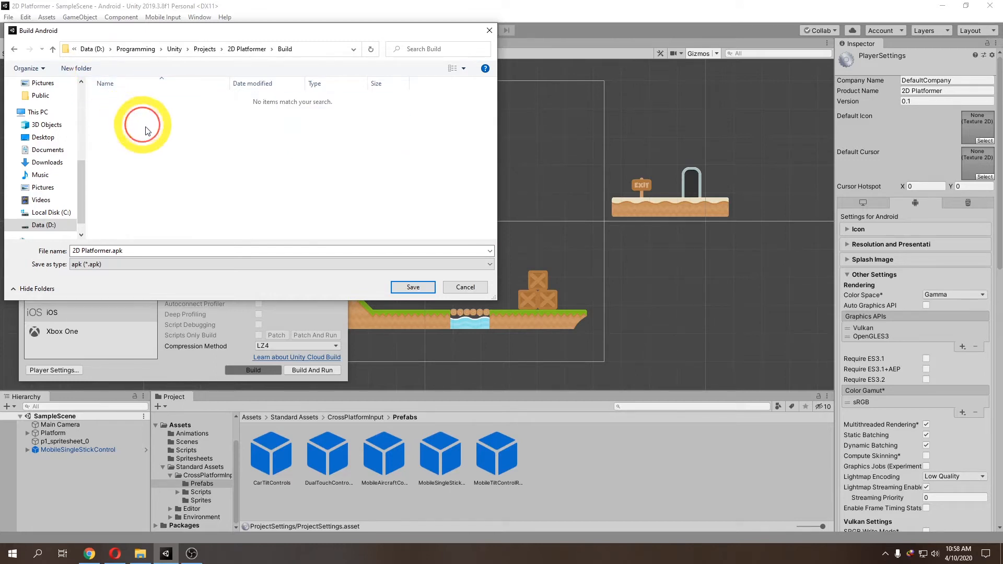
click(400, 287)
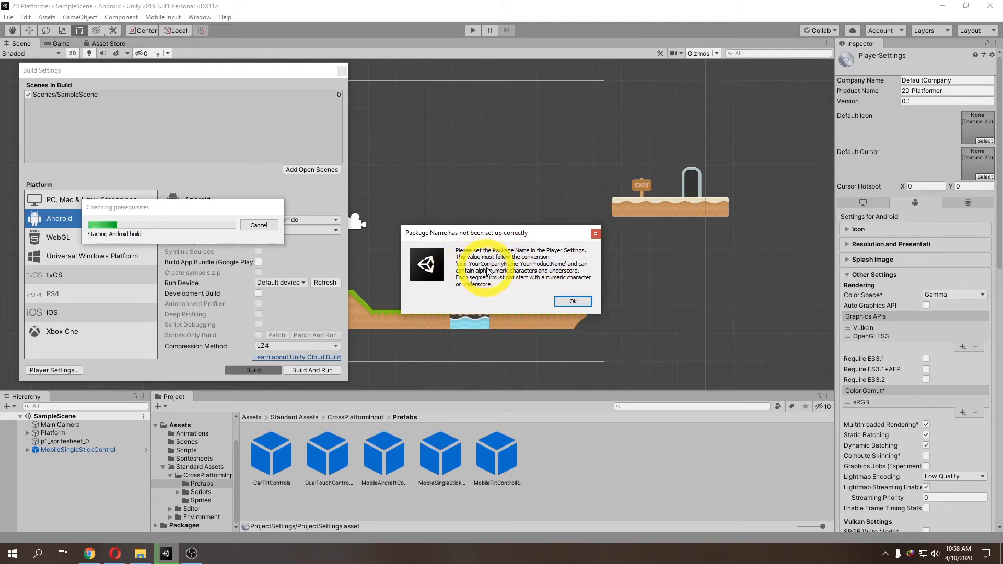
click(571, 302)
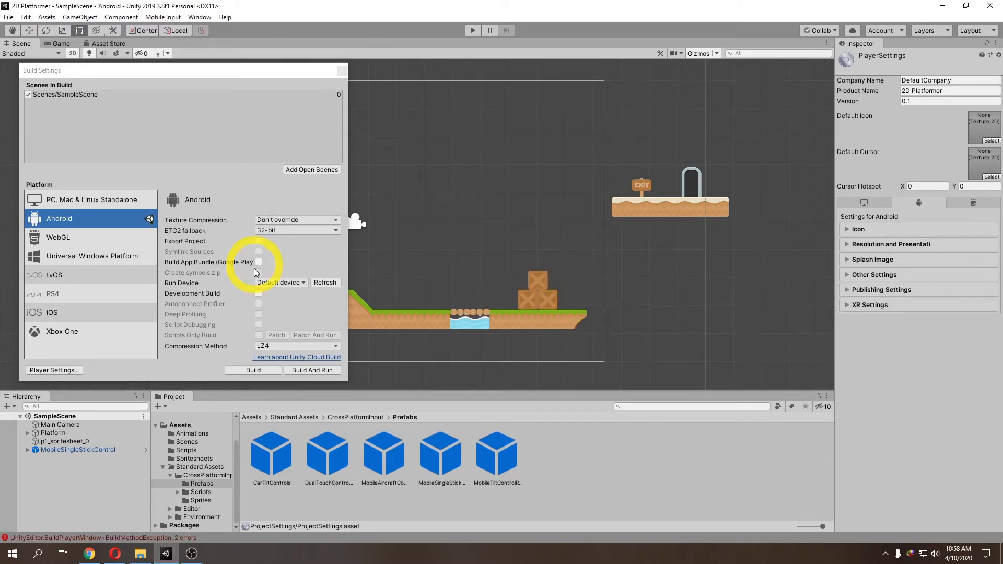
Step: Set the Android package name to com.UNTAR.Game2DAndroid in the Player settings' Identification section
click(65, 370)
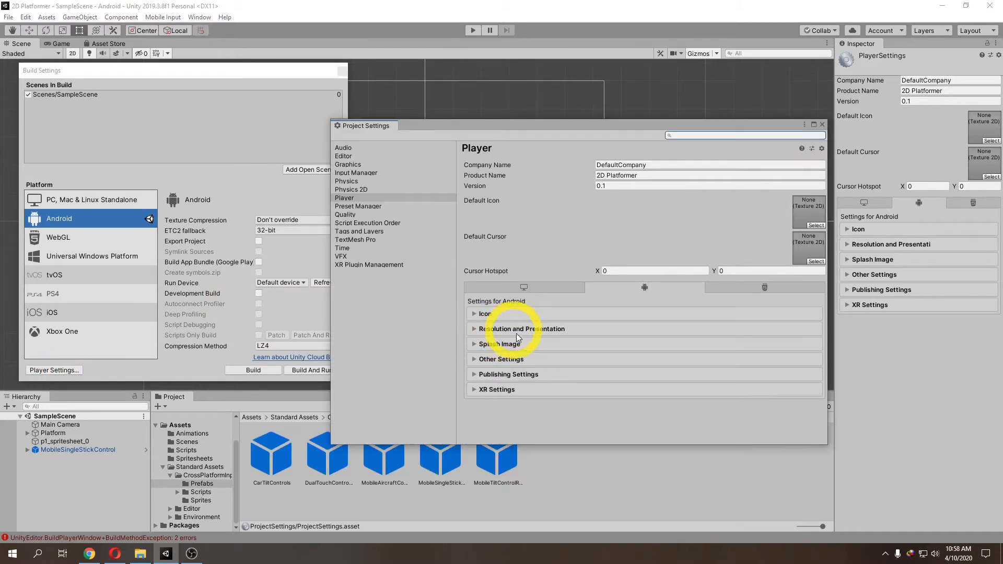
click(473, 358)
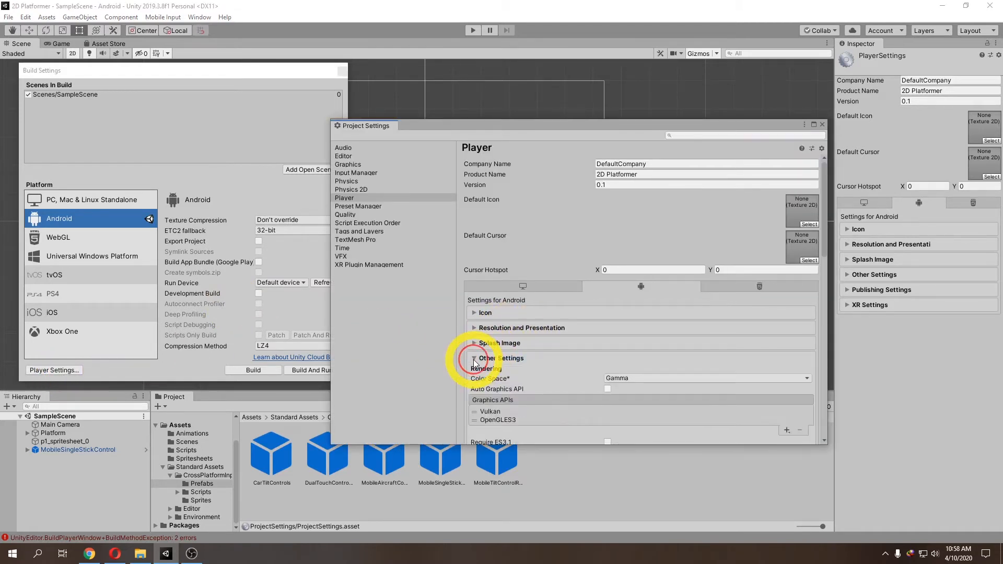
scroll(575, 368, down, 5)
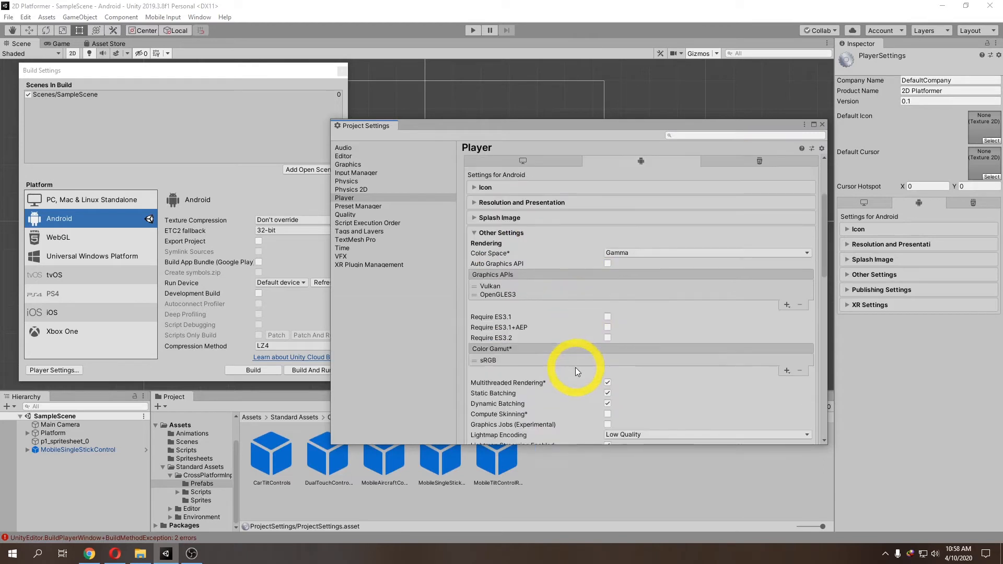
scroll(575, 369, down, 4)
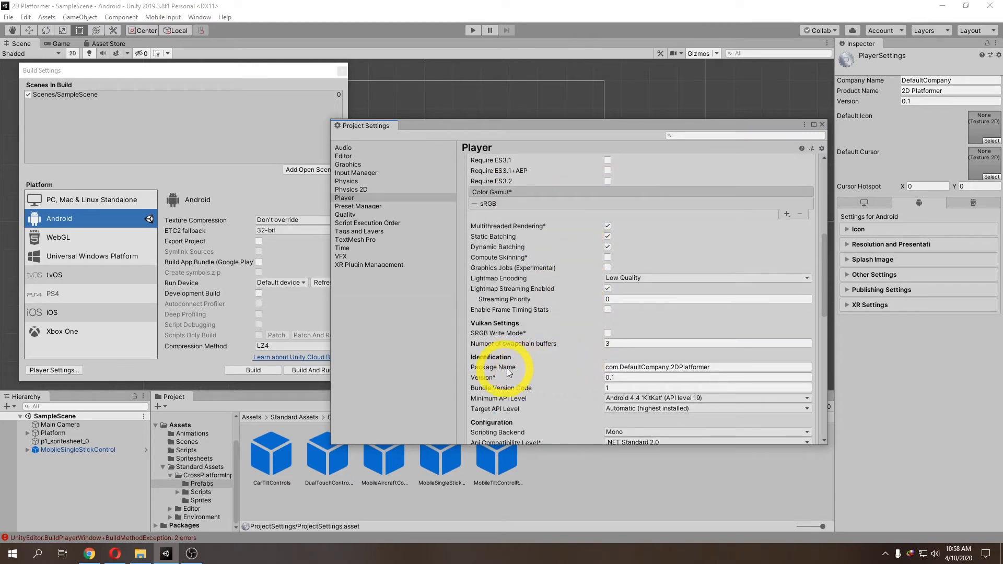
click(633, 368)
double_click(630, 368)
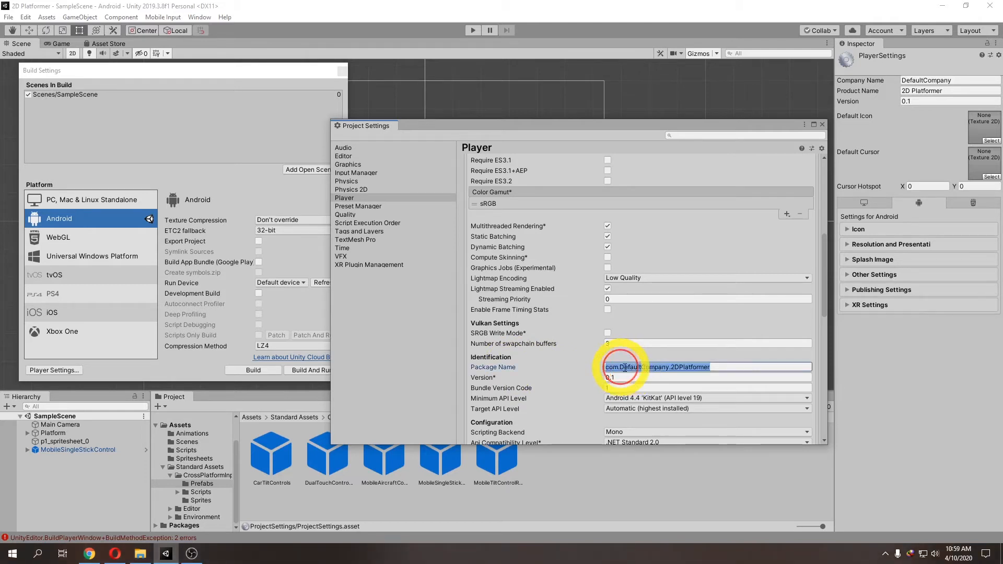
click(620, 367)
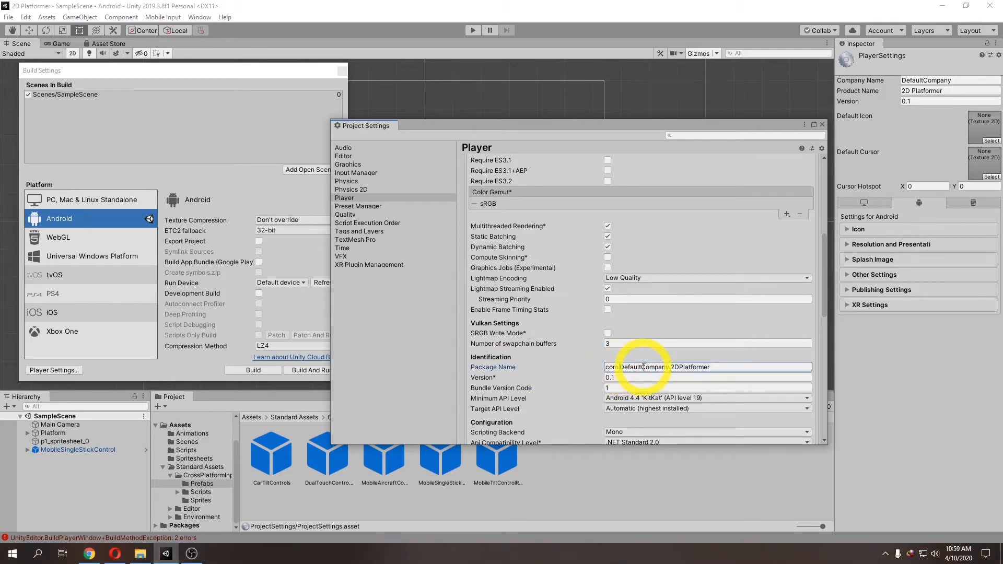
drag(668, 368, 621, 368)
click(634, 367)
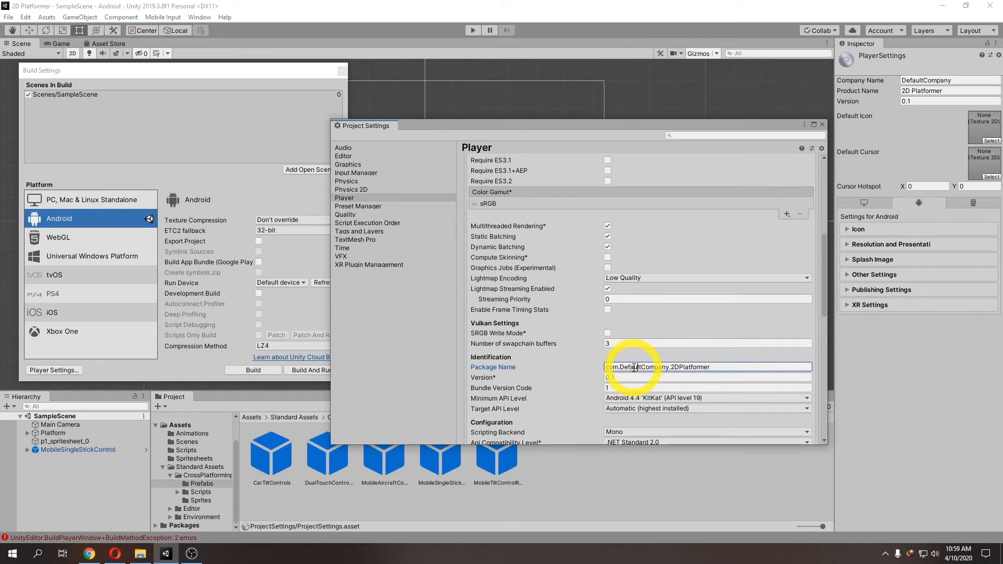
drag(621, 368, 672, 374)
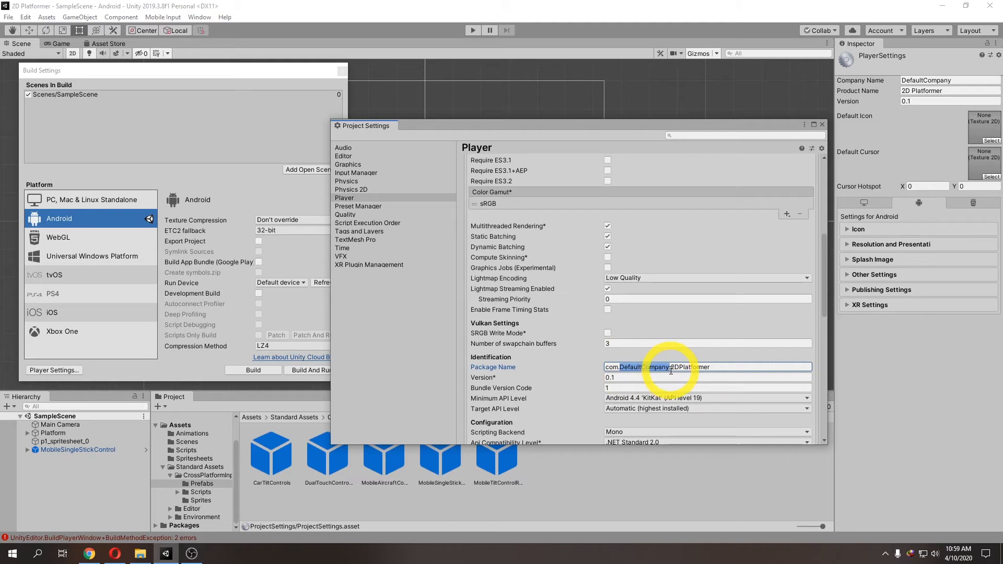
text(UNTAR)
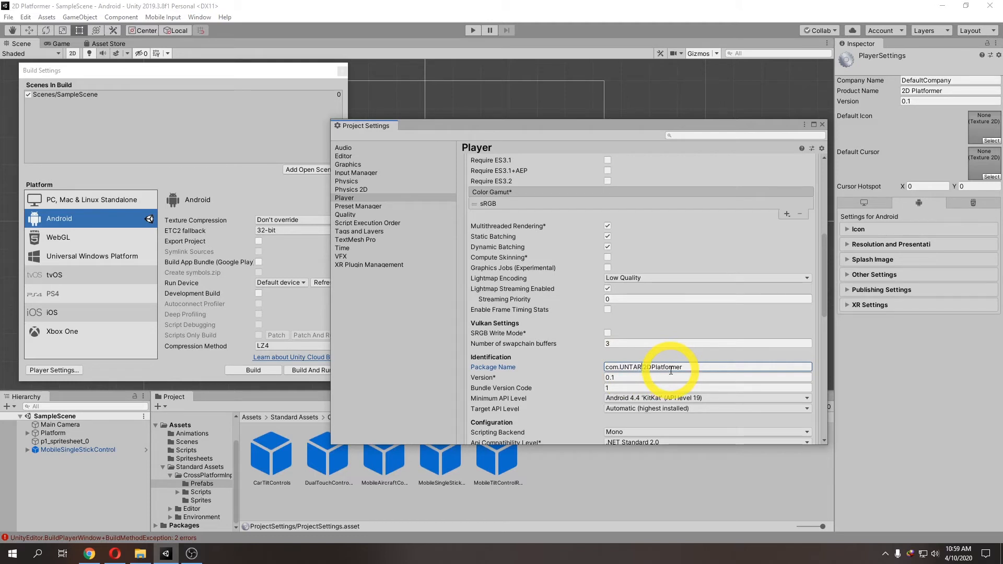
drag(689, 368, 643, 367)
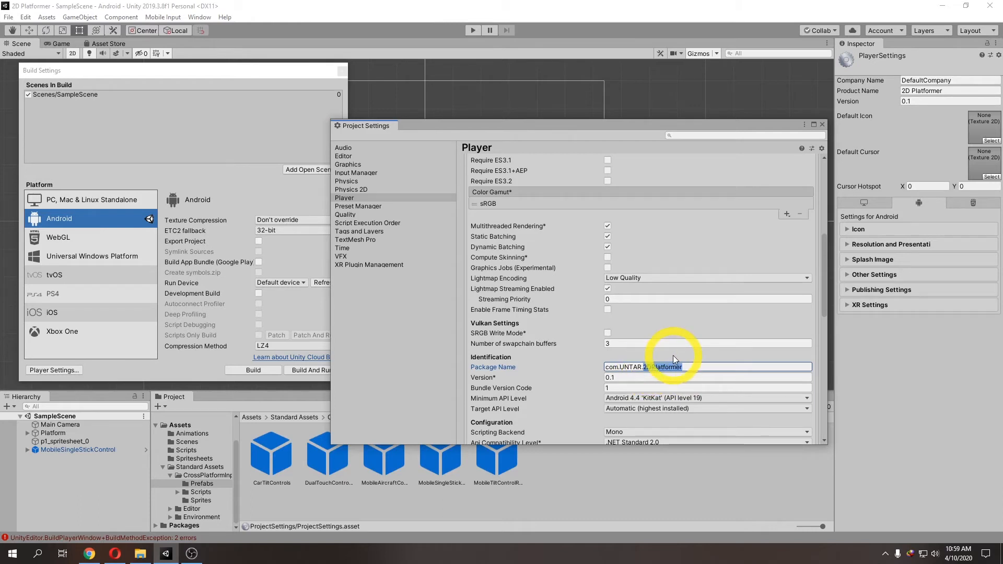
text(Game2DAndroid)
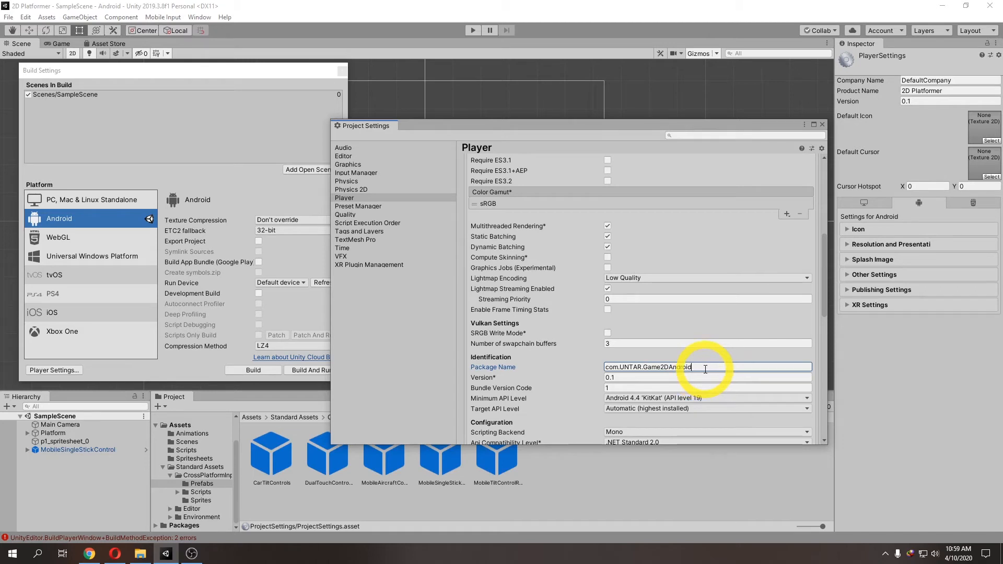
Step: Examine the default icon and the Android icon options in the Player settings
scroll(821, 313, up, 4)
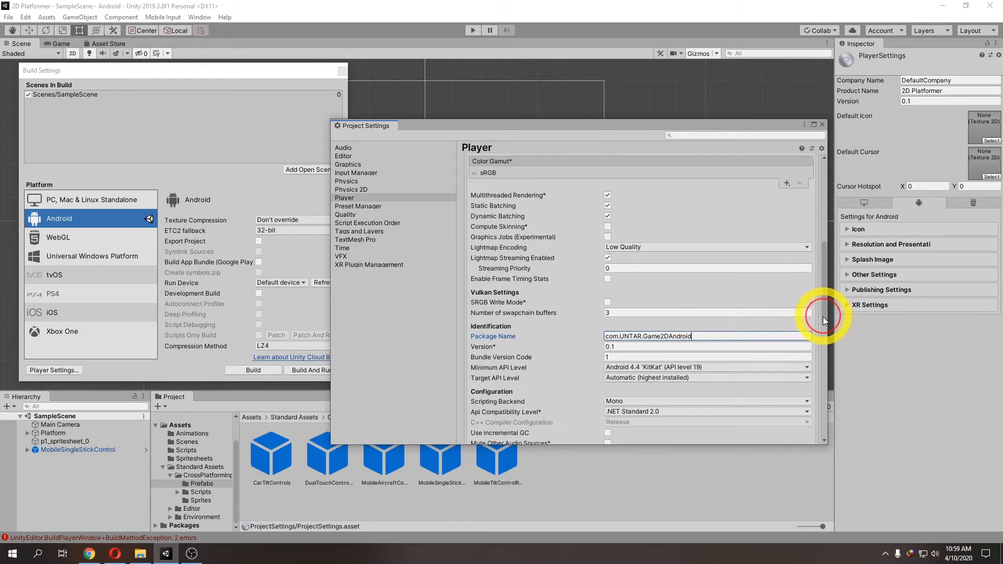
scroll(819, 284, up, 5)
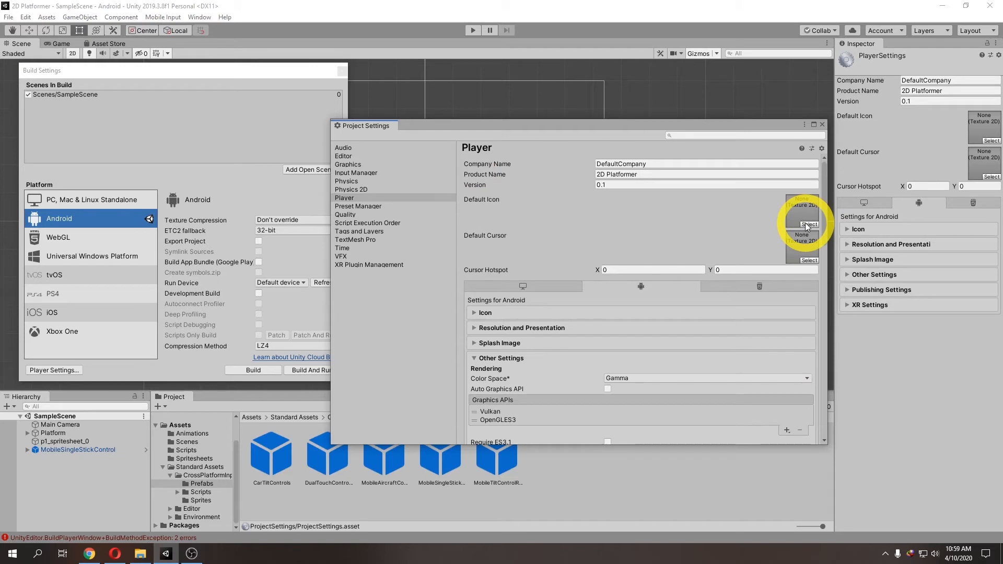
click(475, 313)
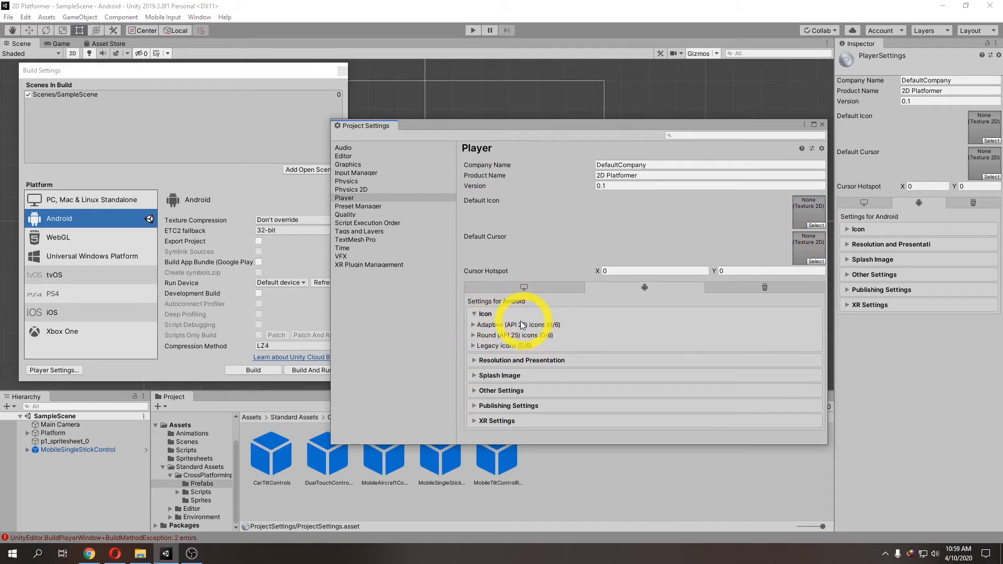
click(474, 315)
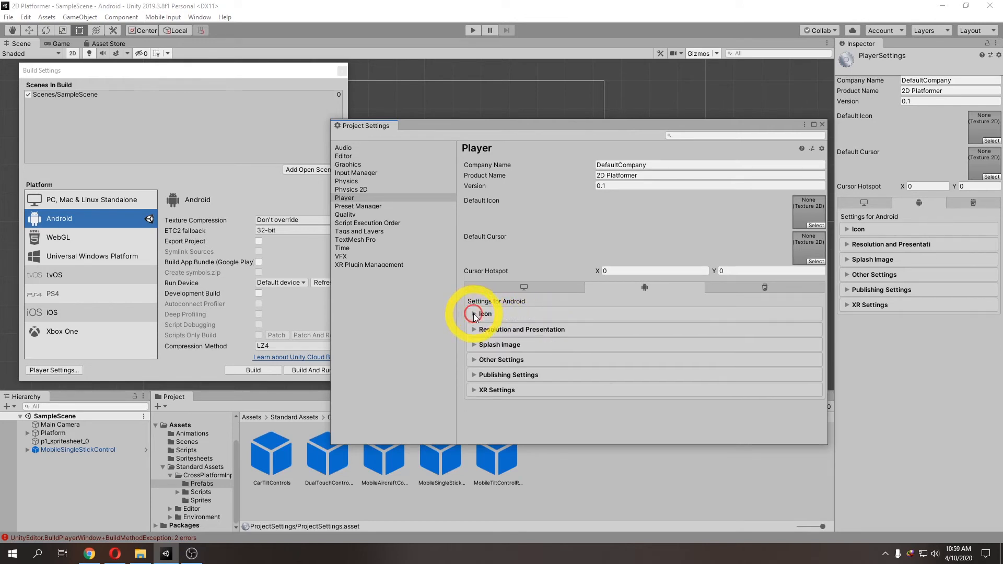
Step: Disable the Portrait and Portrait Upside Down orientations for auto rotation in the Android Resolution and Presentation settings
click(474, 329)
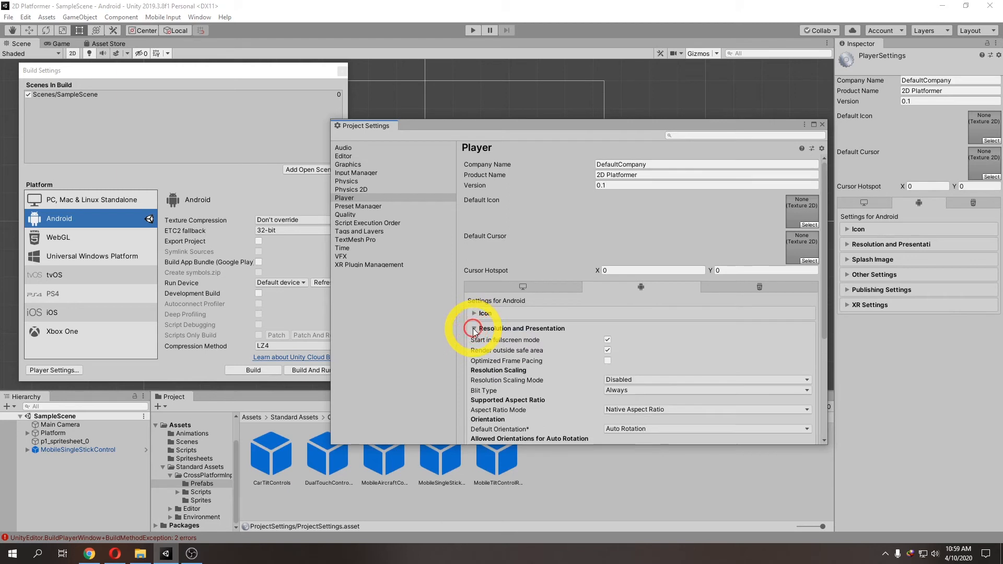
drag(822, 281, 820, 375)
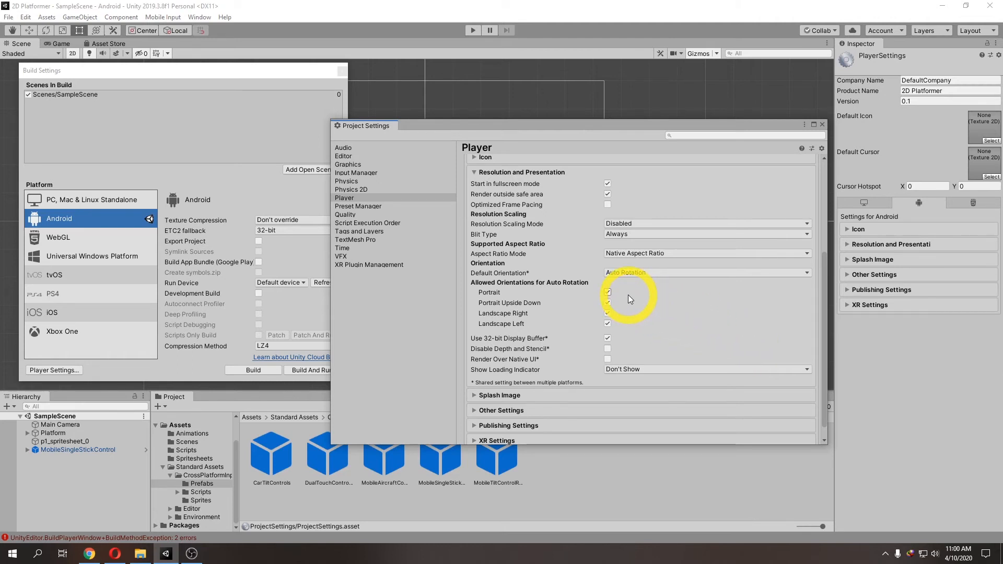
click(611, 291)
click(609, 302)
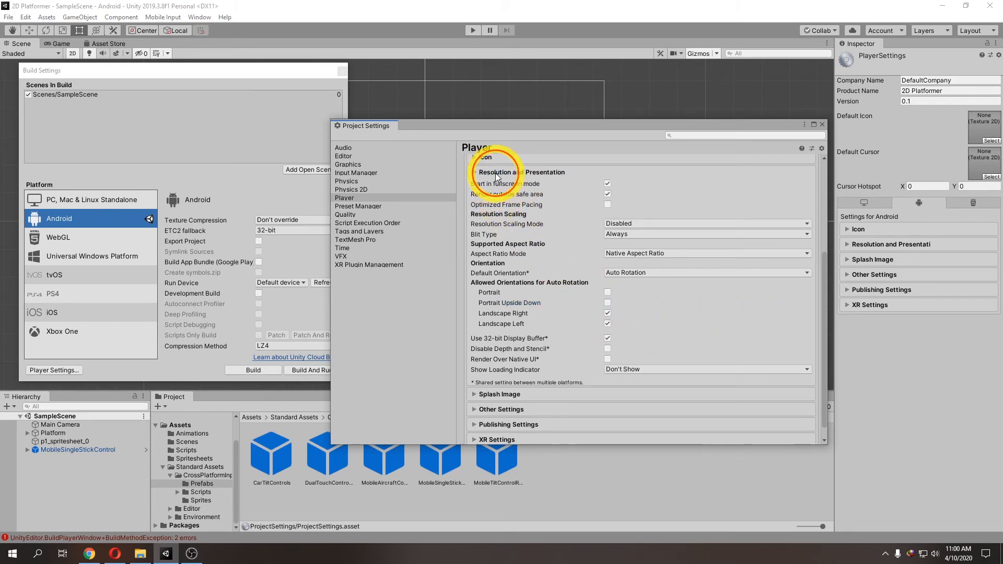
click(478, 172)
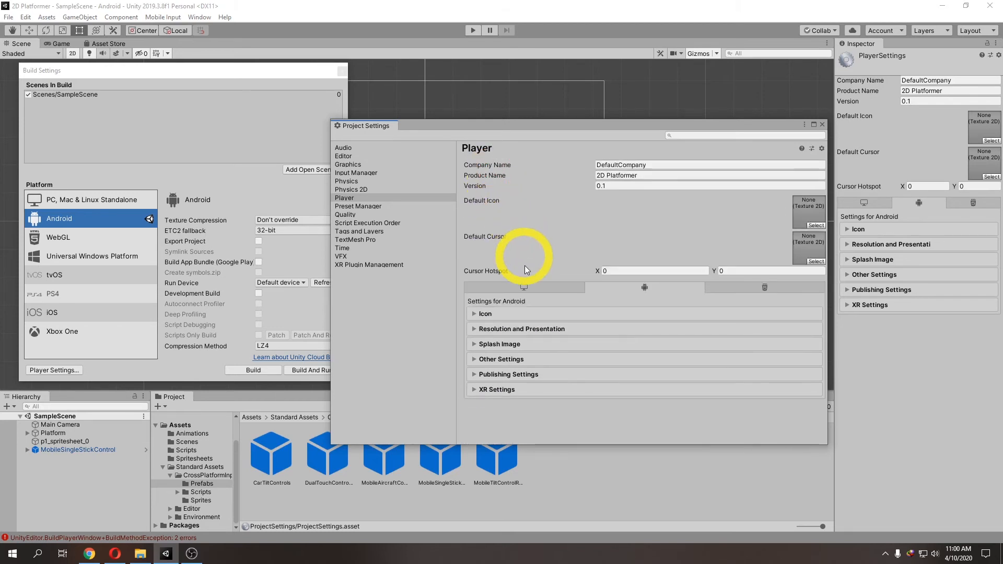
Step: Examine the Android Splash Image options and the package name in the Identification section of Other Settings
click(505, 345)
scroll(584, 349, down, 3)
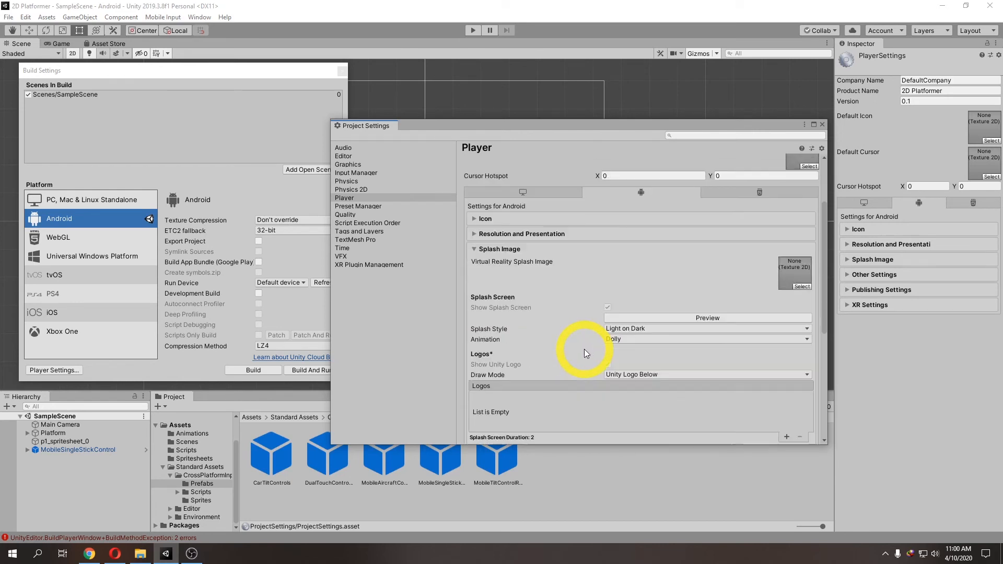
click(513, 251)
click(557, 352)
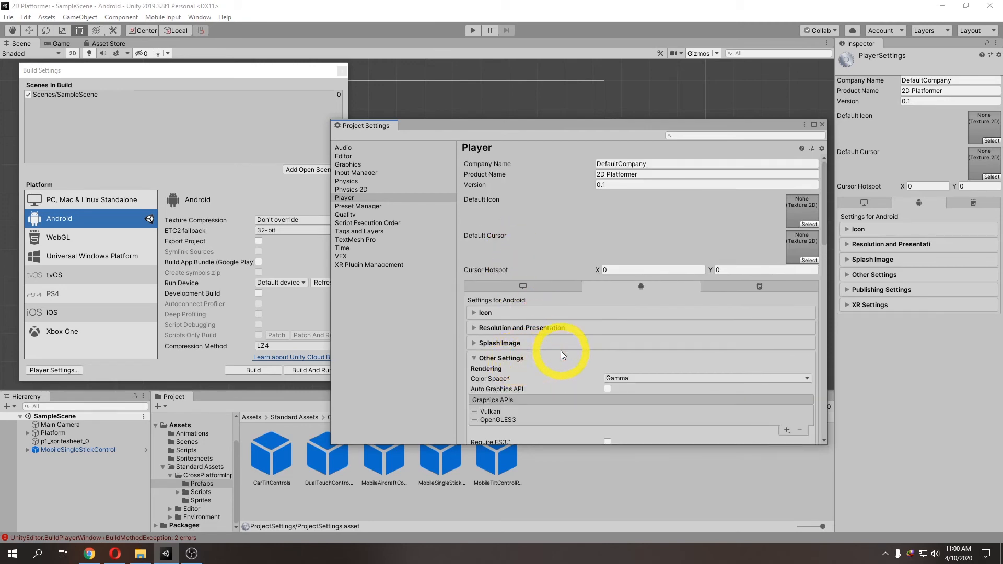
scroll(562, 349, down, 3)
scroll(562, 349, down, 8)
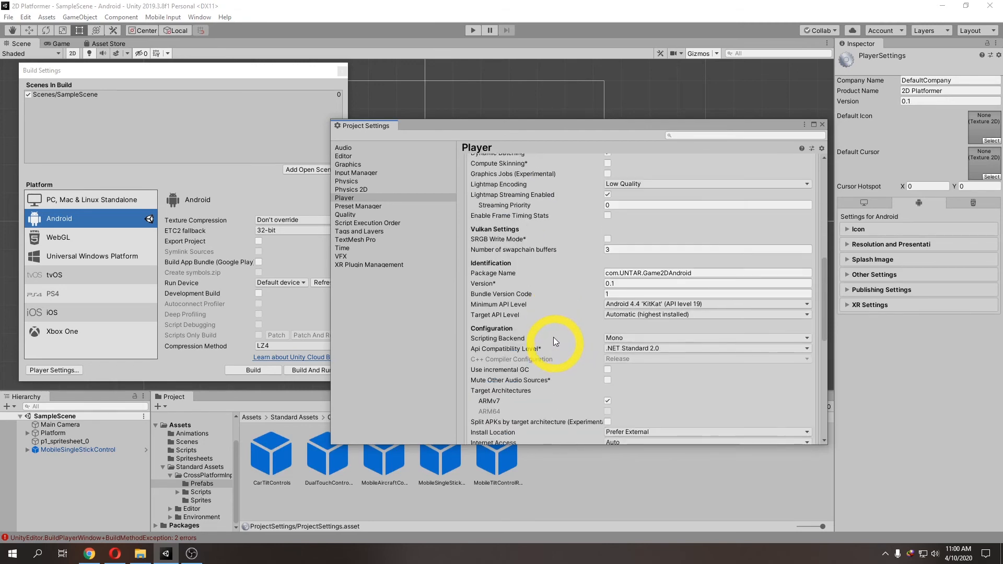
drag(694, 273, 562, 280)
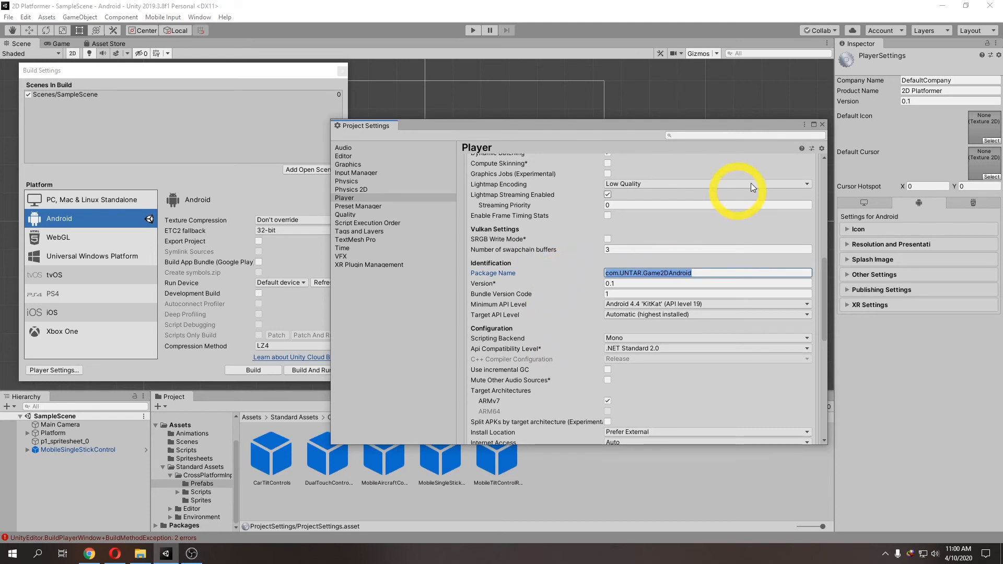
Step: Close the project settings, build the Android package as 2D Platformer.apk in the Build folder, and bring the output folder window into full view
click(822, 124)
click(259, 371)
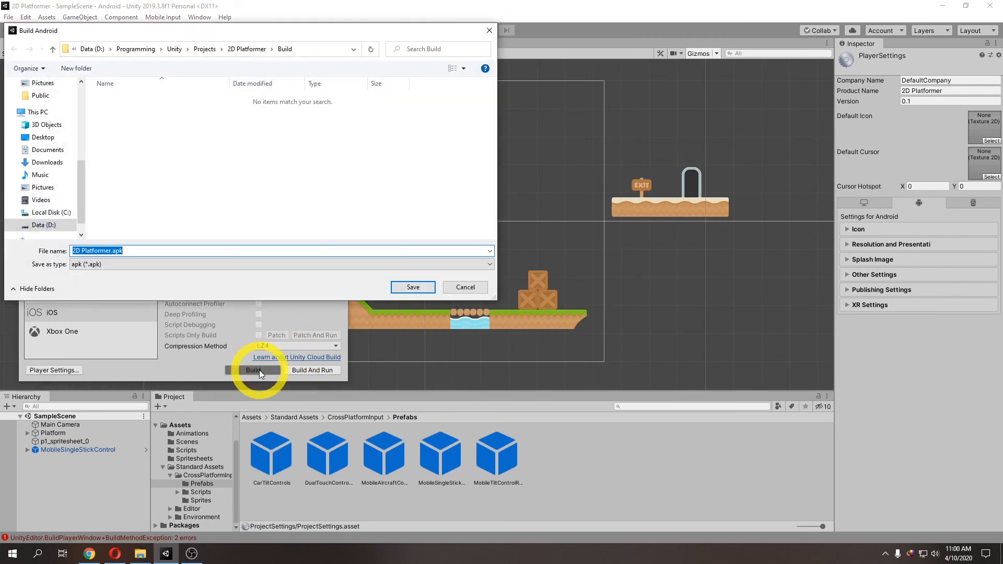
click(410, 289)
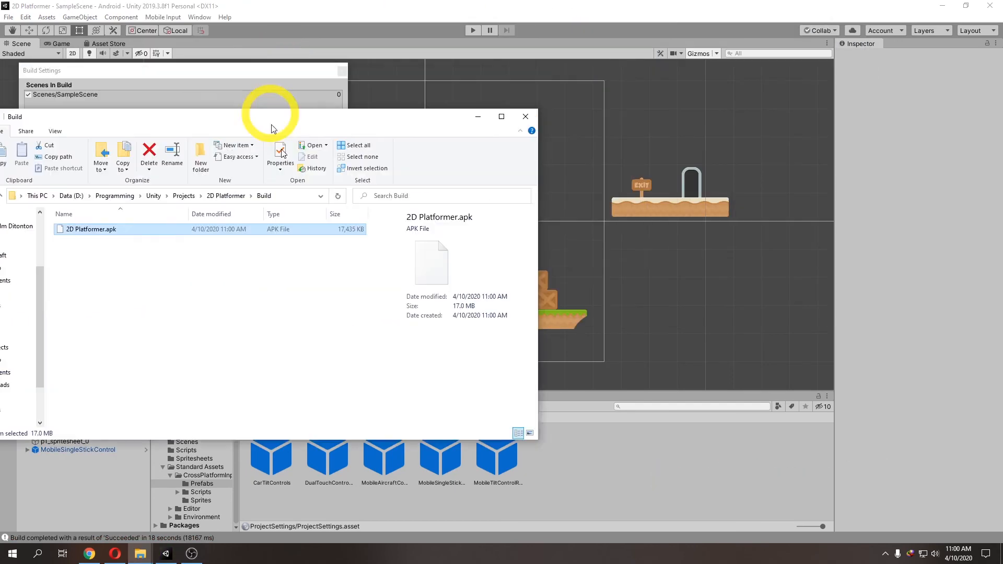
drag(271, 129, 574, 131)
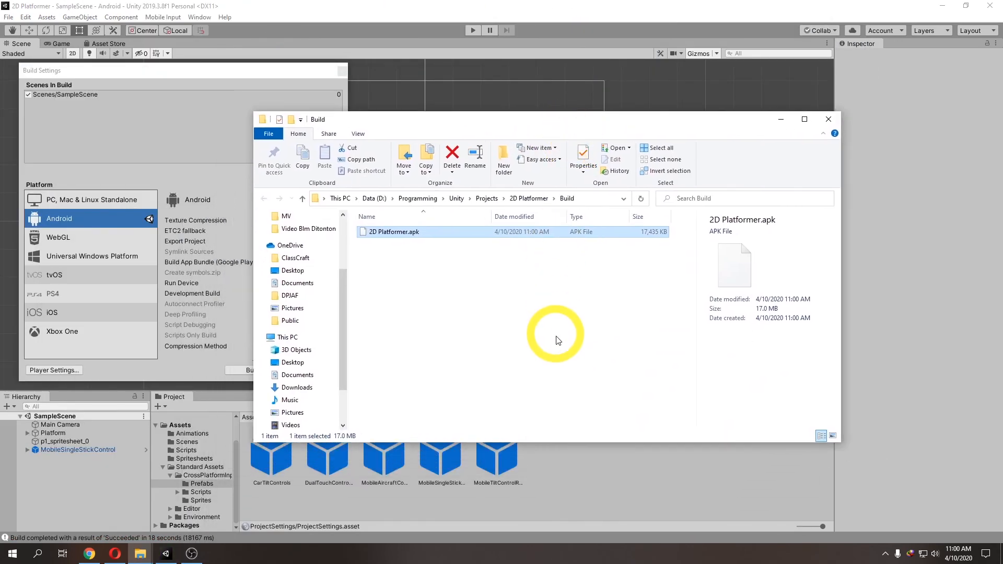